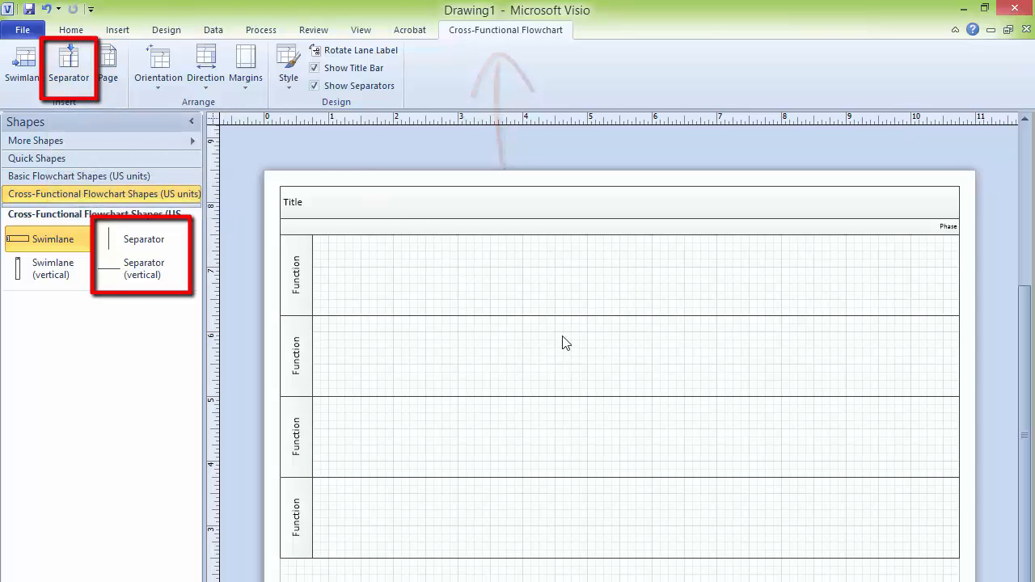
Insert a phase separator across the swimlanes, and add a second one that splits the first phase
click(71, 72)
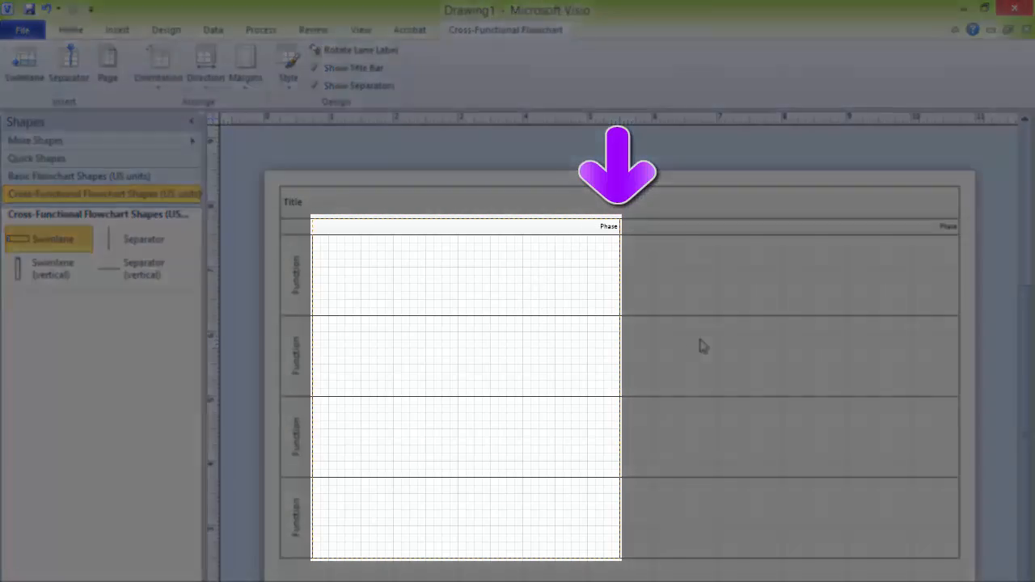
click(701, 340)
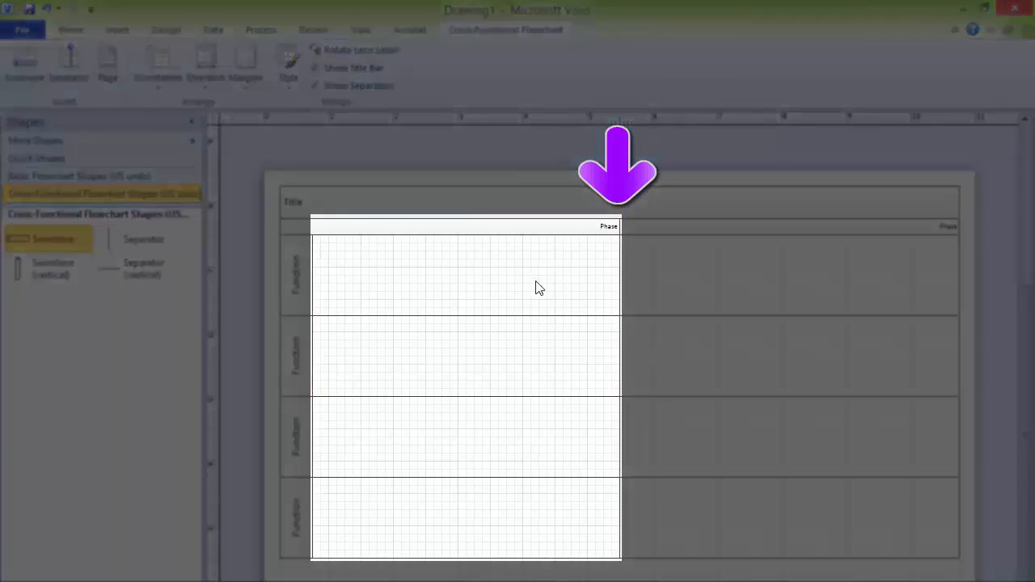
click(523, 228)
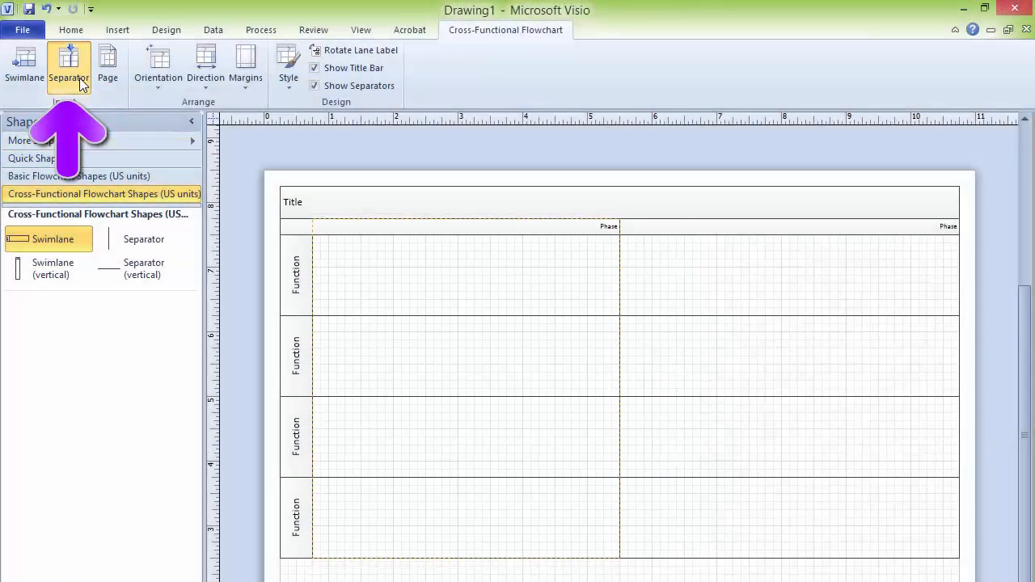
click(80, 83)
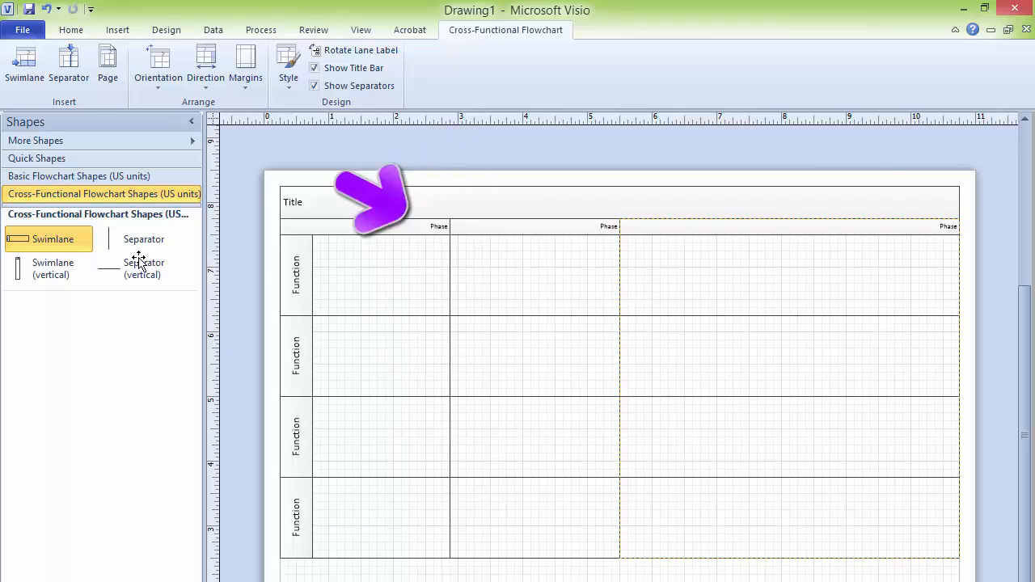
Place two vertical separators across the swimlanes at about 4 in and 8 in, dividing the chart into three phases
drag(142, 241, 684, 394)
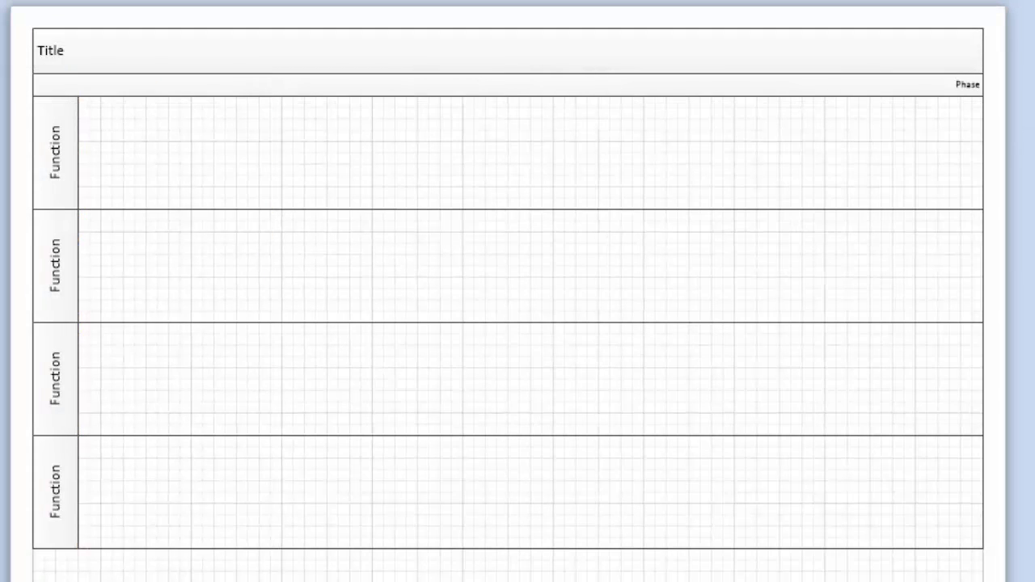
drag(2, 222, 369, 329)
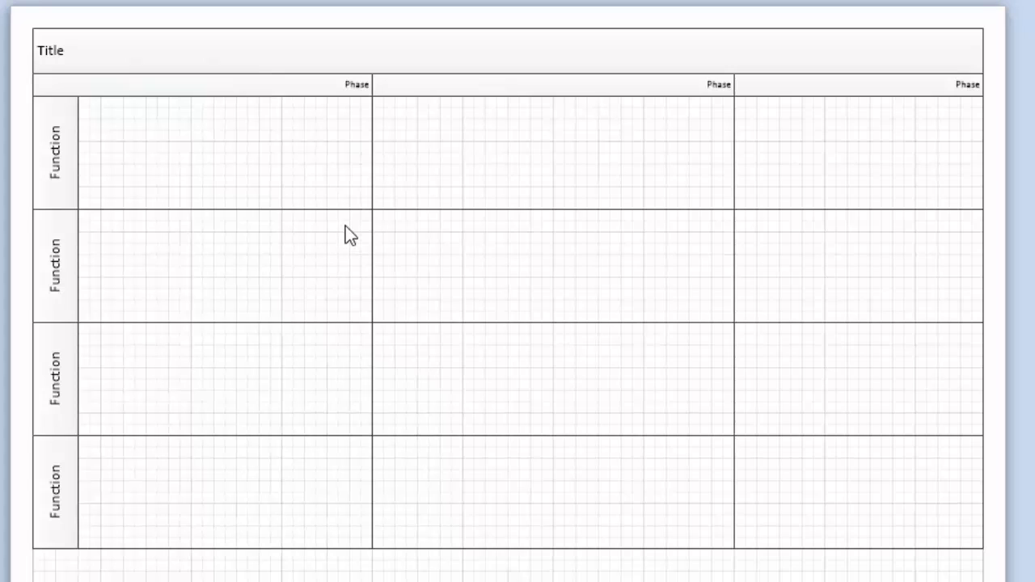
Label the three phases Initial Preparations, Interviewing and Hiring
click(318, 102)
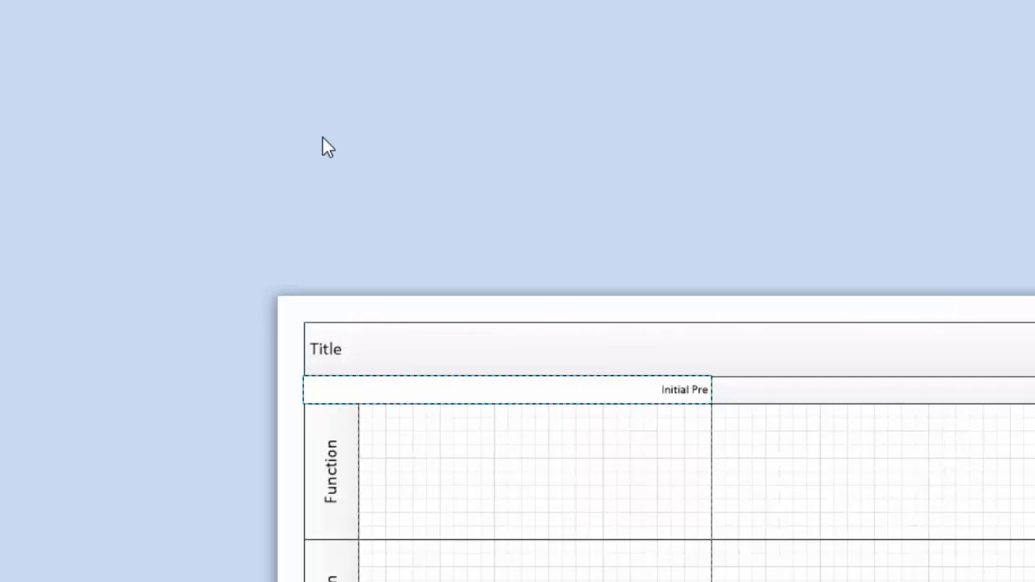
text(parations)
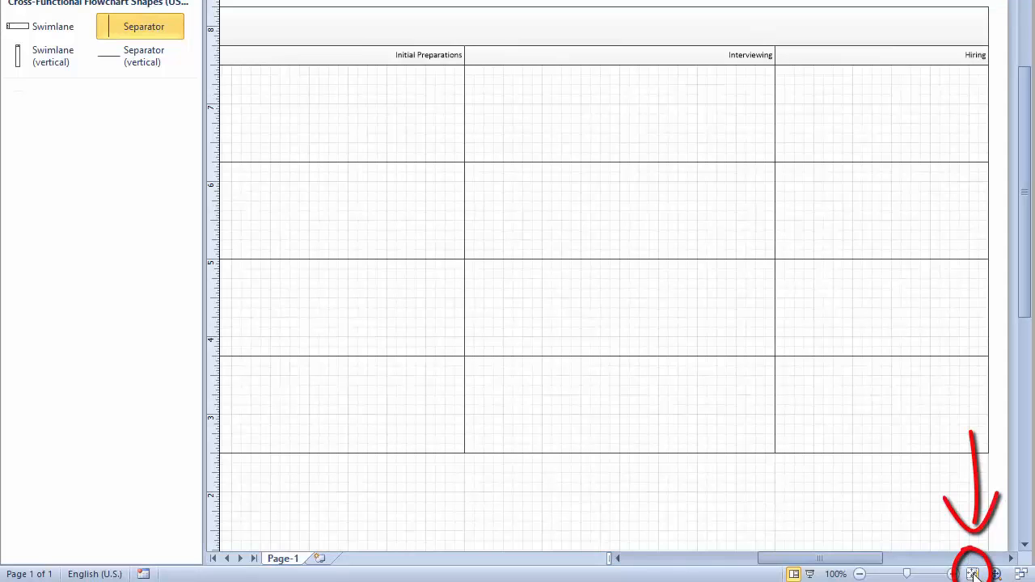
Label the four swimlanes from top to bottom Recruiter, HR Admin, Hiring Manager and Candidate
click(973, 574)
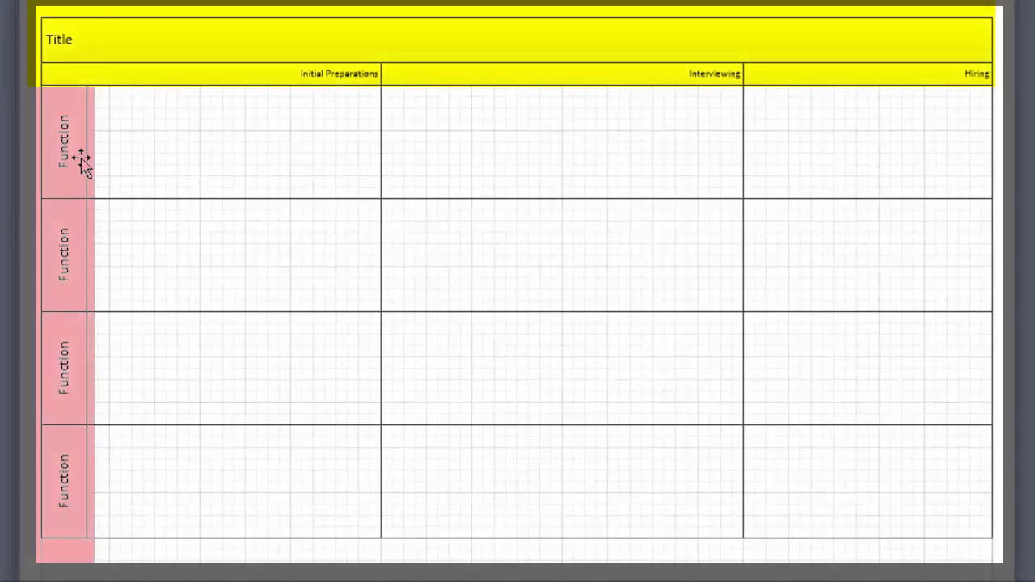
click(63, 146)
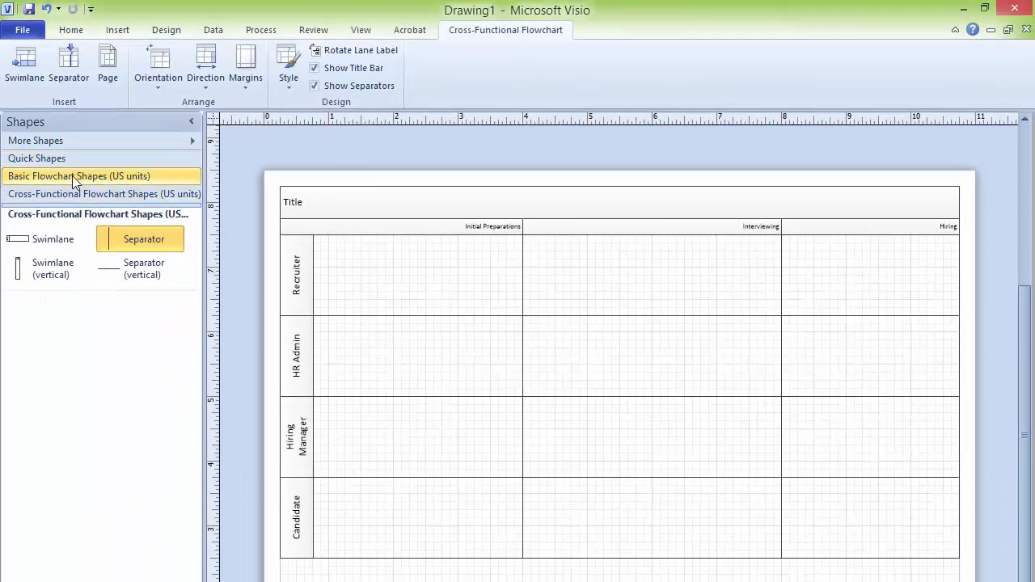
View the Basic Flowchart Shapes stencil and switch to Quick Shapes to show shapes from both stencils together
click(72, 176)
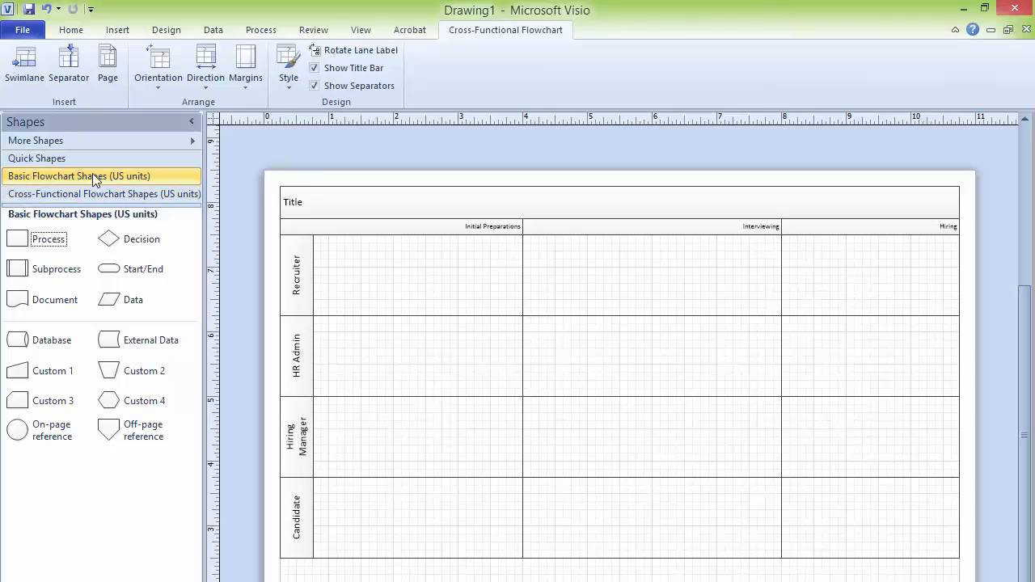
click(84, 161)
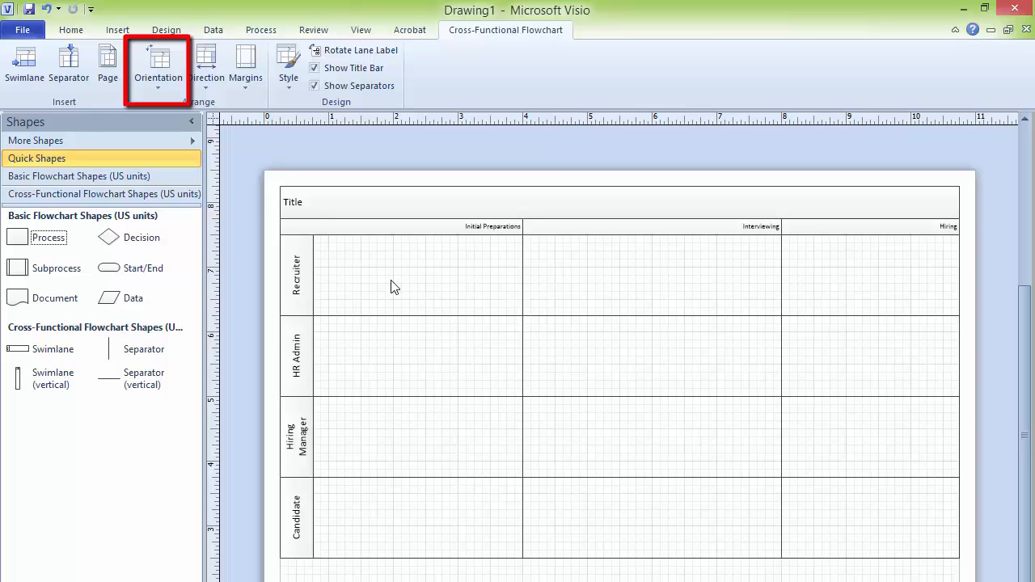
Change the swimlane orientation to Vertical and return it to Horizontal
click(160, 79)
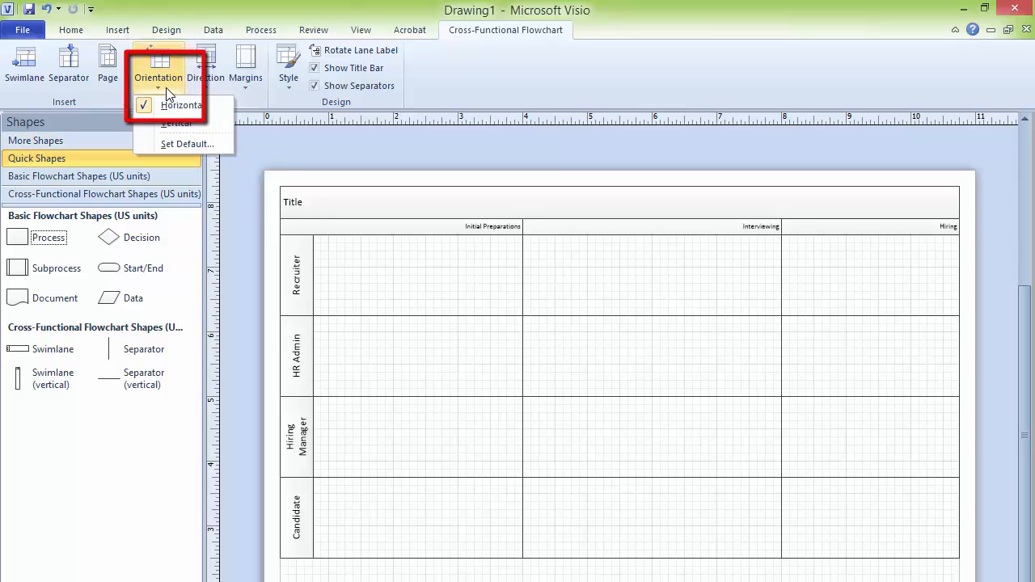
click(177, 127)
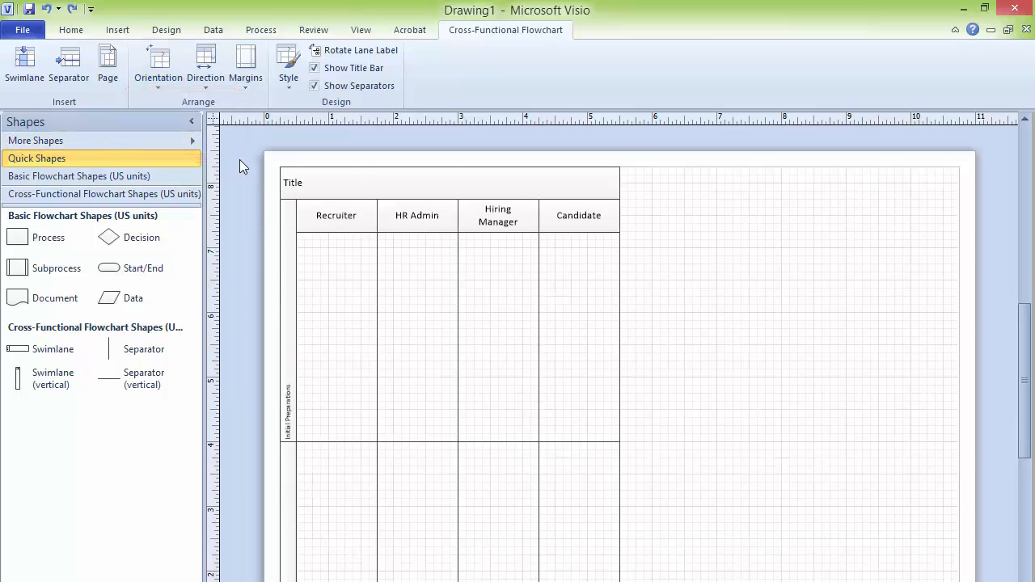
click(161, 87)
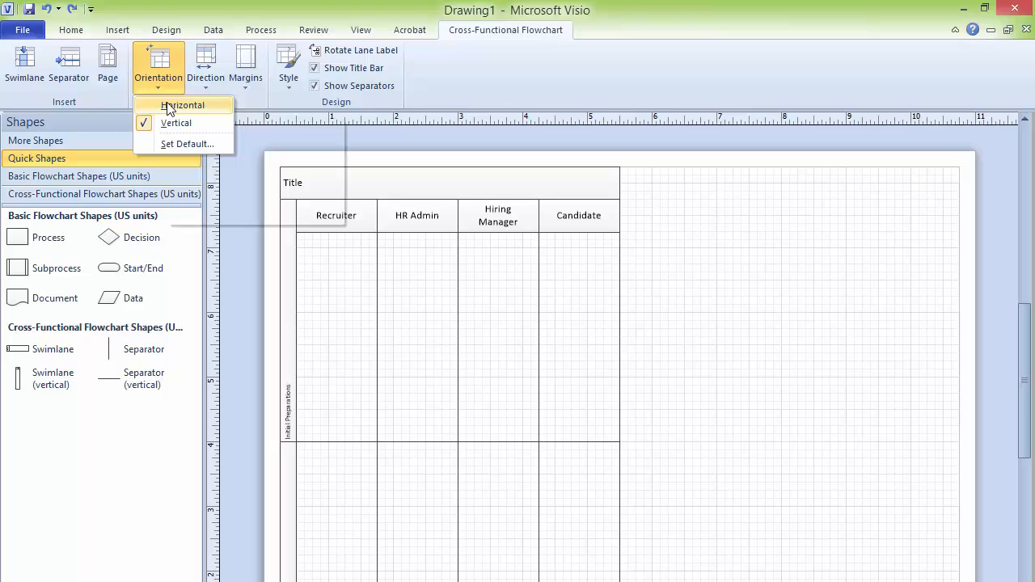
click(169, 107)
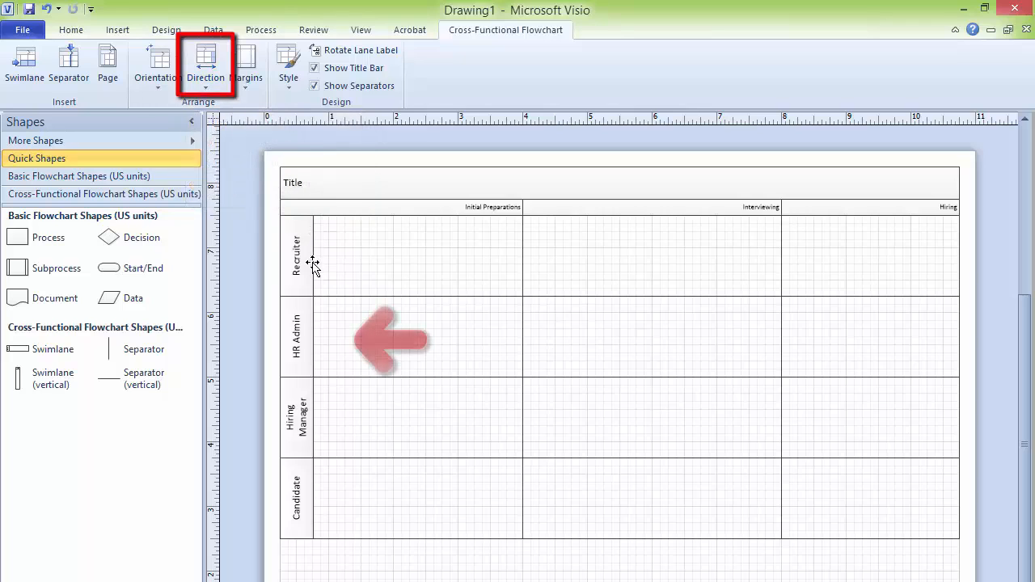
Change the flowchart direction to Right to Left and return it to Left to Right
click(211, 96)
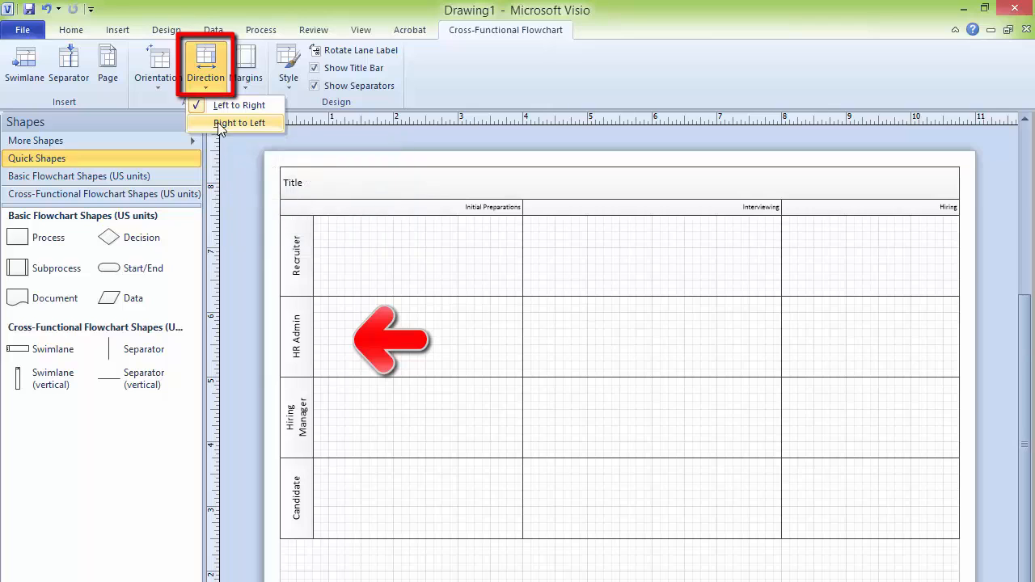
click(226, 123)
click(208, 90)
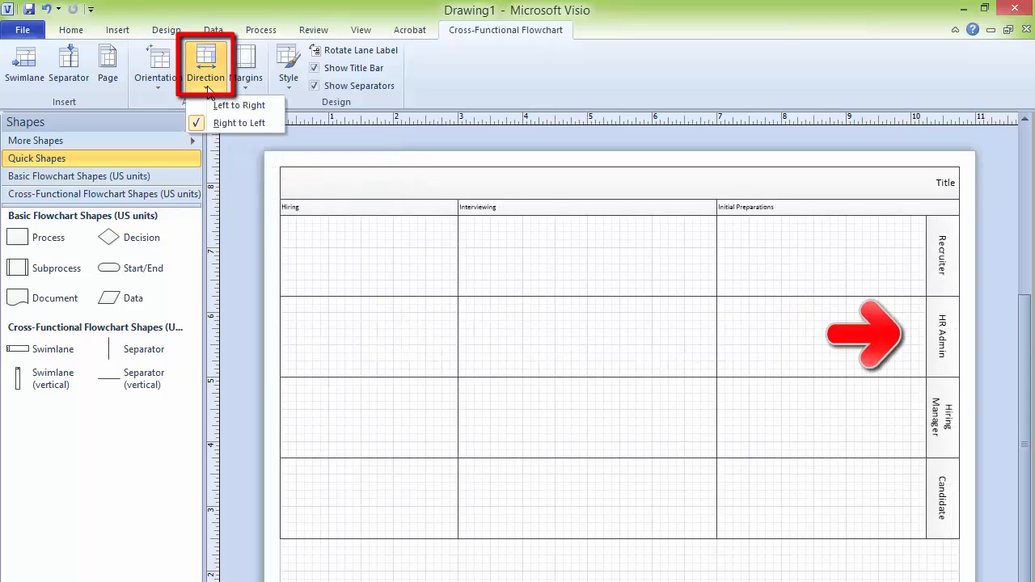
click(226, 105)
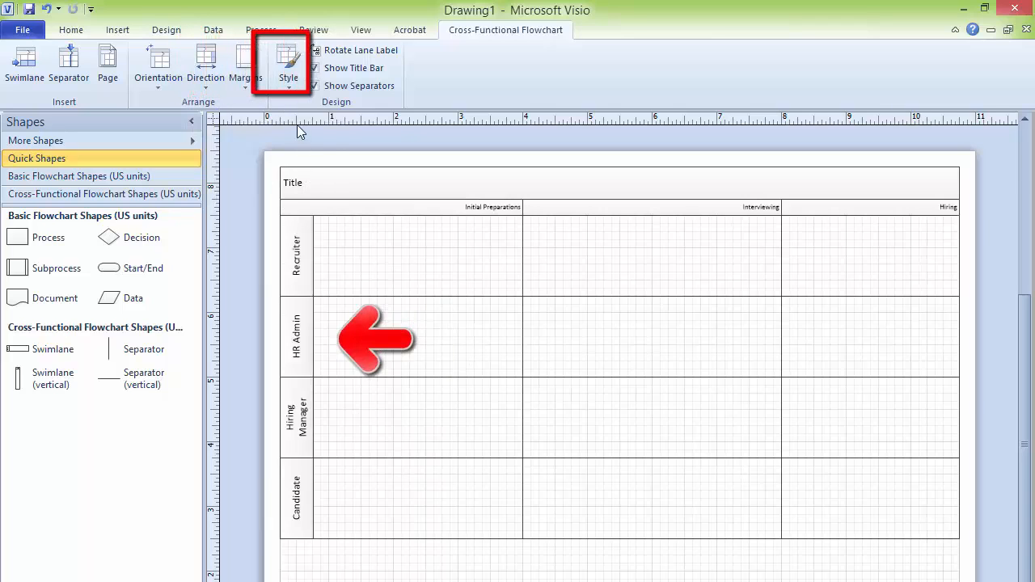
Apply a flowchart style with the title along the side, and restore the first style with the title across the top
click(289, 87)
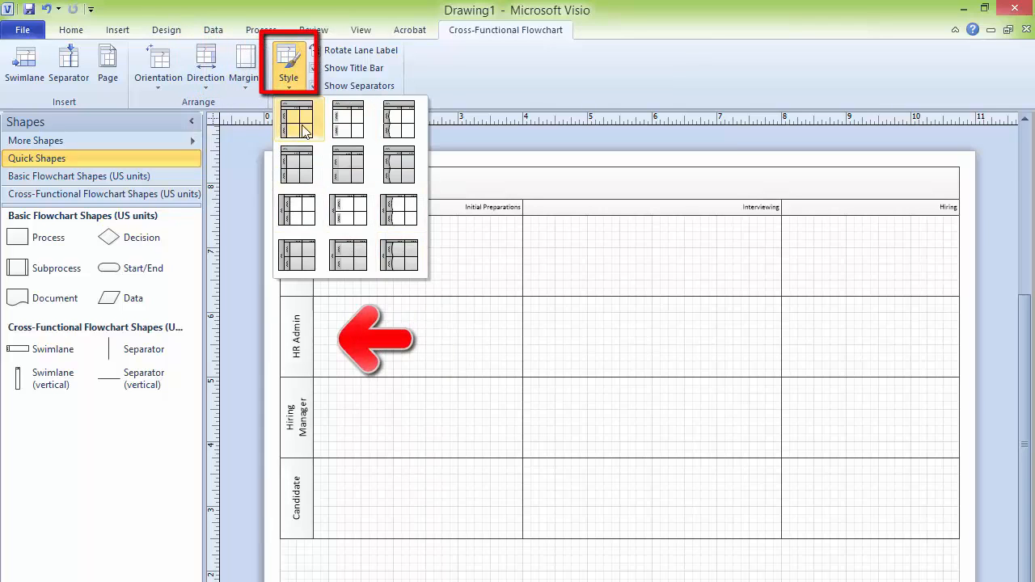
click(362, 168)
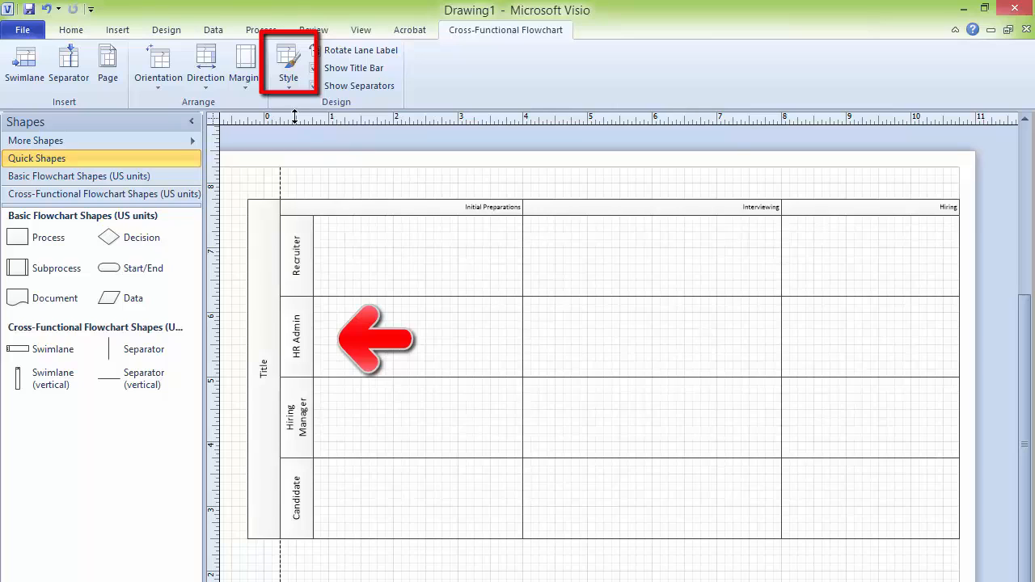
click(290, 87)
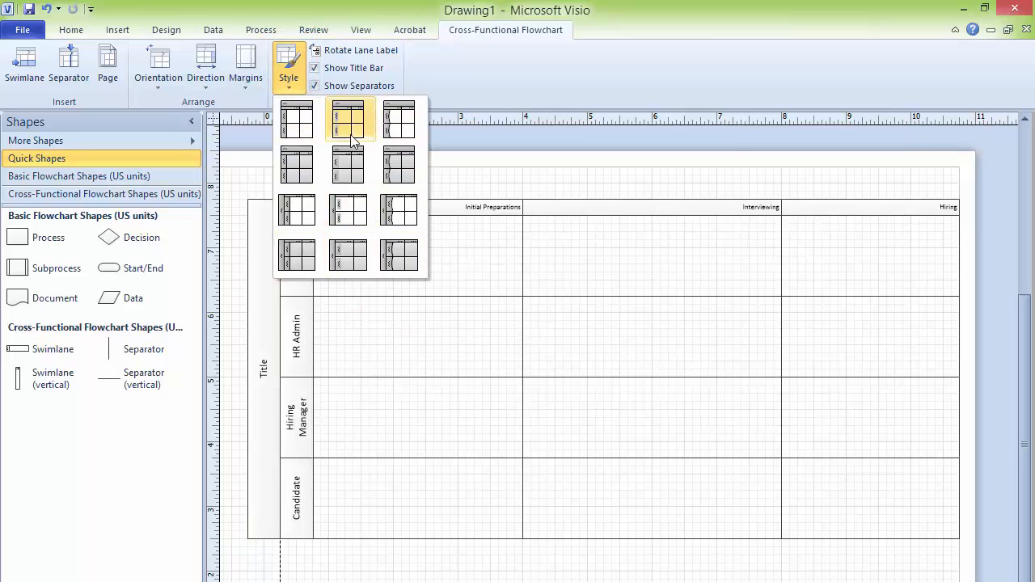
click(294, 126)
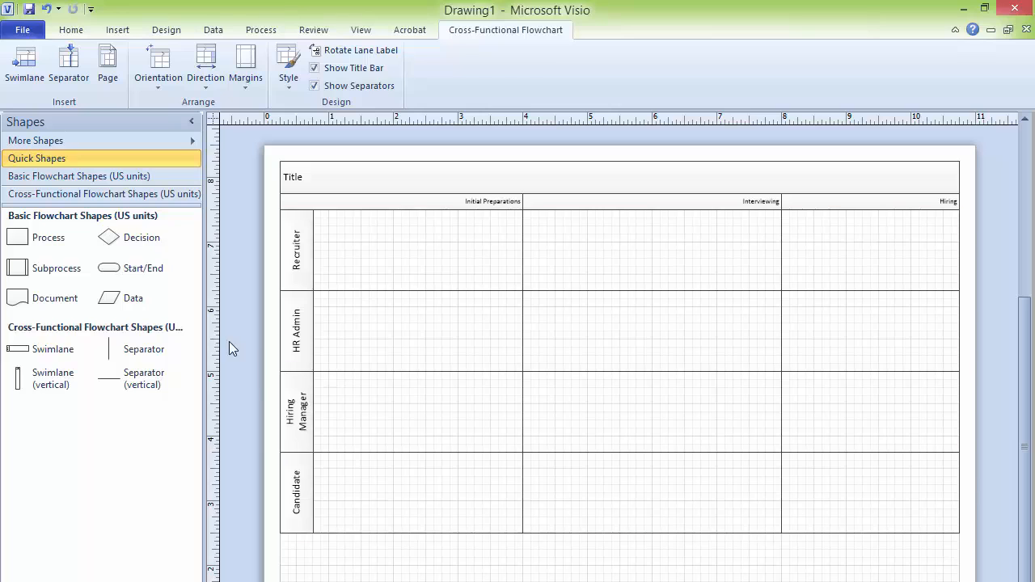
Place Start/End shapes in the Hiring Manager lane's first and last phases, labelling the first one Hiring Need Reported
drag(132, 275, 362, 425)
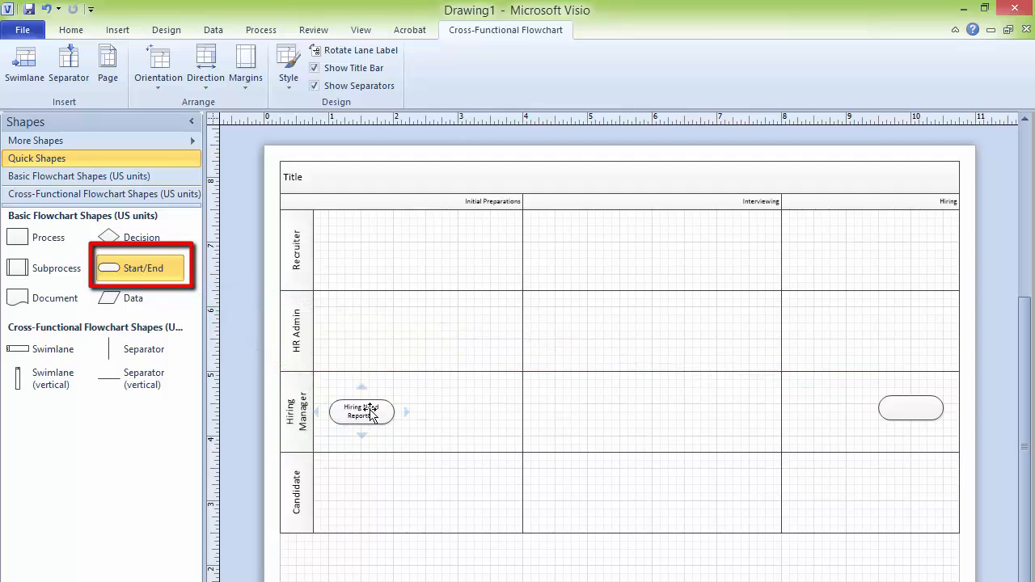
click(371, 415)
click(389, 467)
click(365, 415)
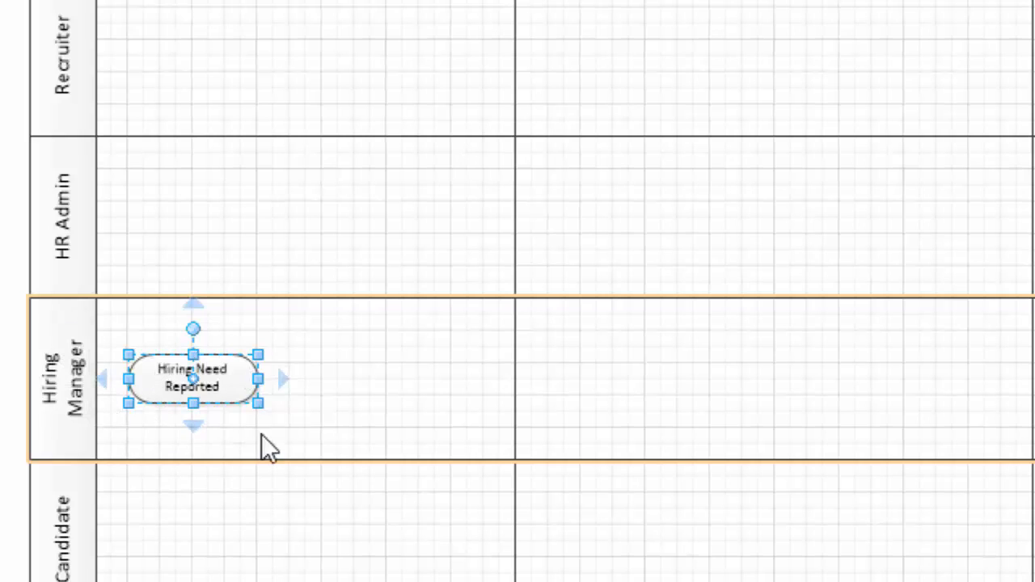
Add an auto-connected Process shape to the right of Hiring Need Reported in the Hiring Manager lane
mouse_move(283, 381)
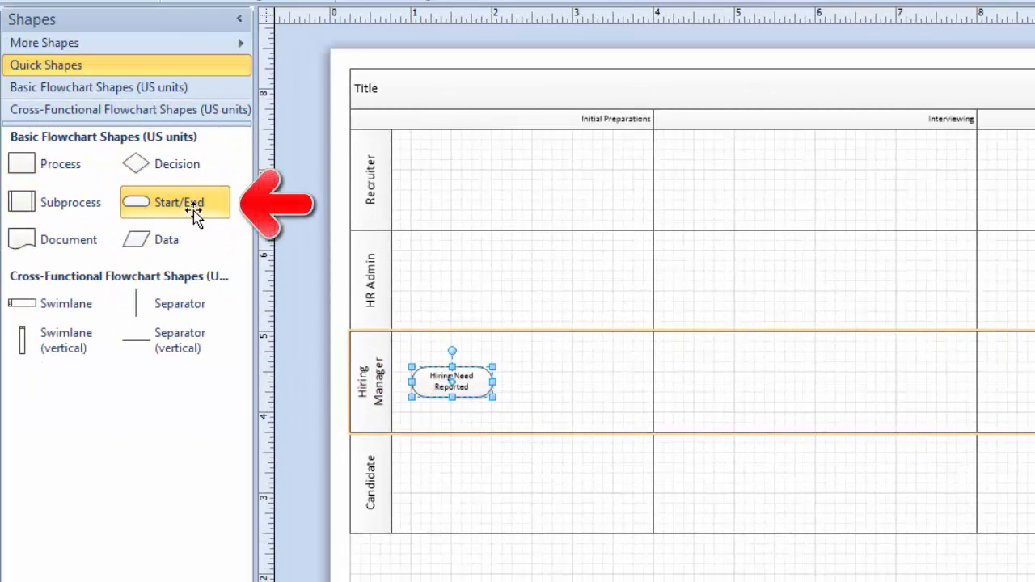
mouse_move(508, 382)
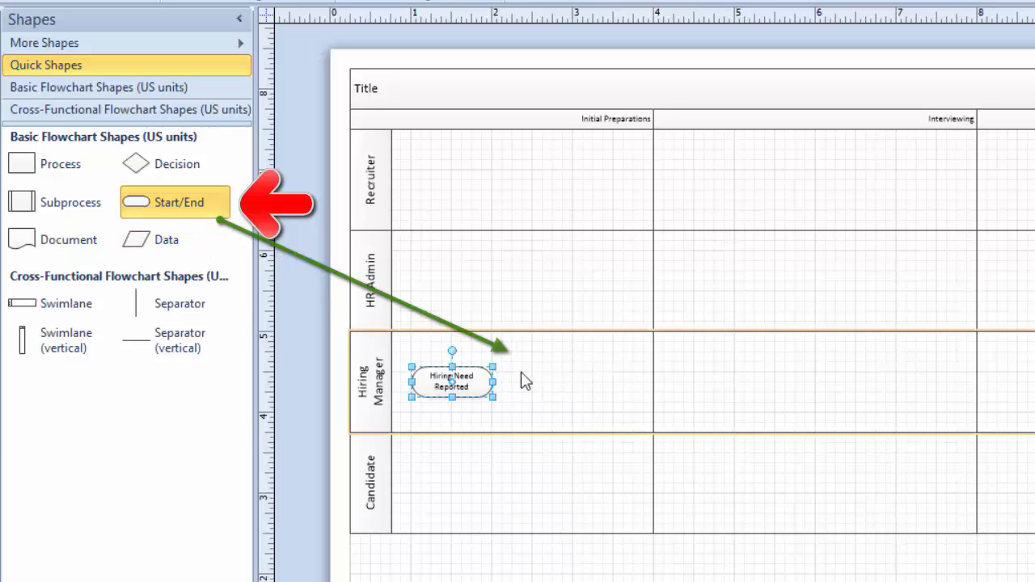
click(54, 172)
mouse_move(508, 383)
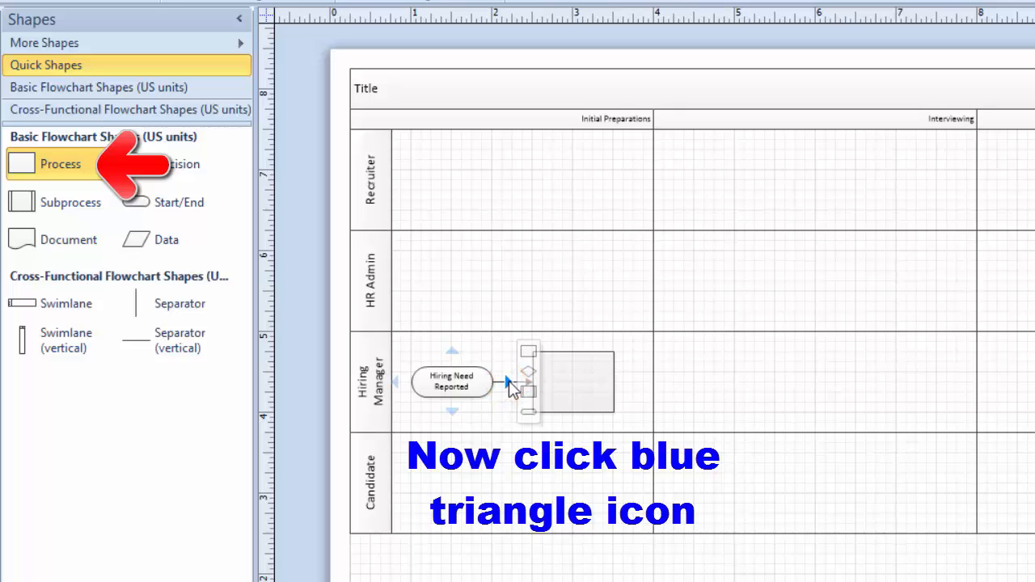
click(509, 383)
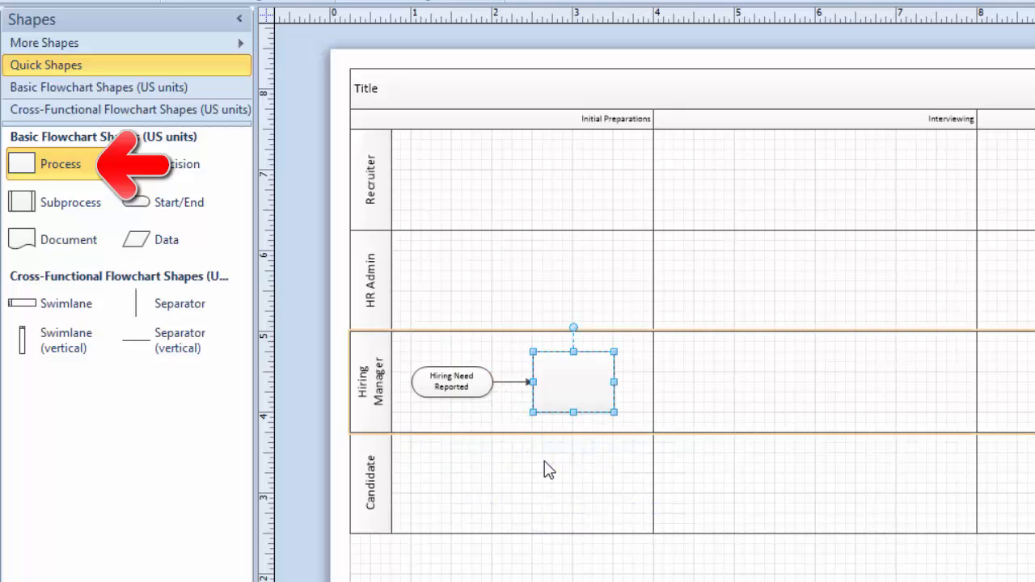
click(555, 476)
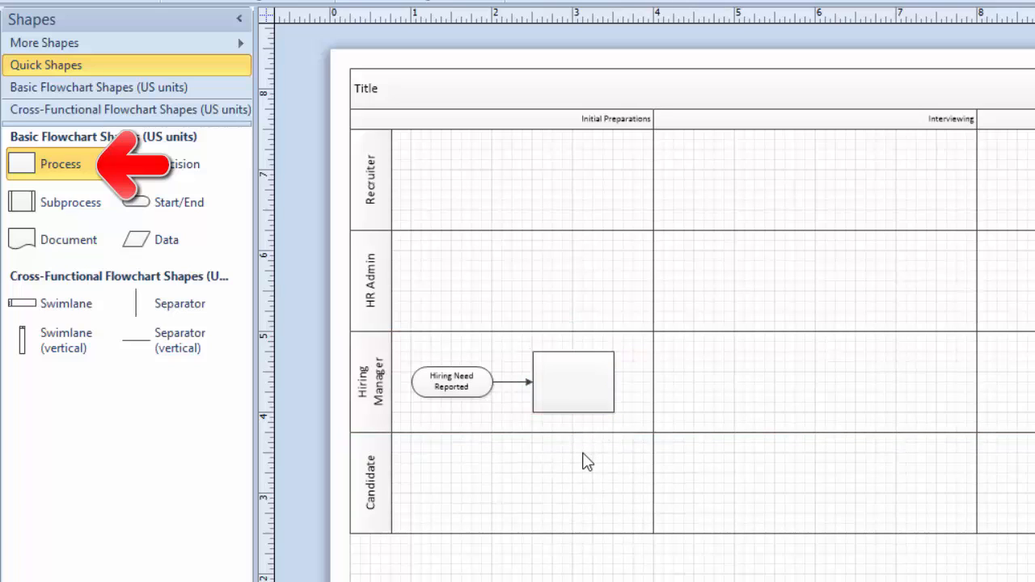
Move the Process shape up into the HR Admin lane and add another auto-connected Process shape to its right
mouse_move(566, 373)
drag(568, 381, 538, 282)
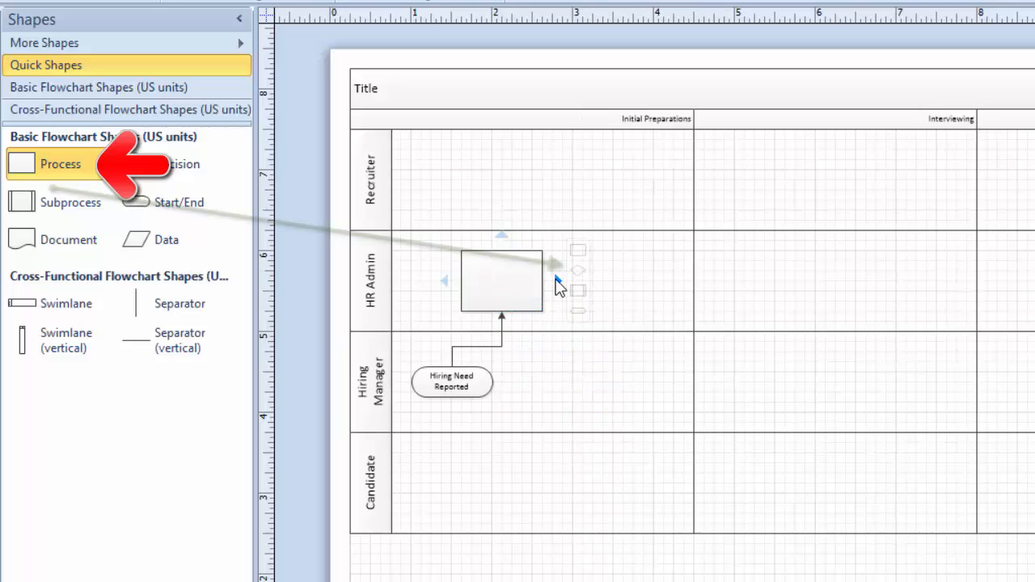
click(558, 281)
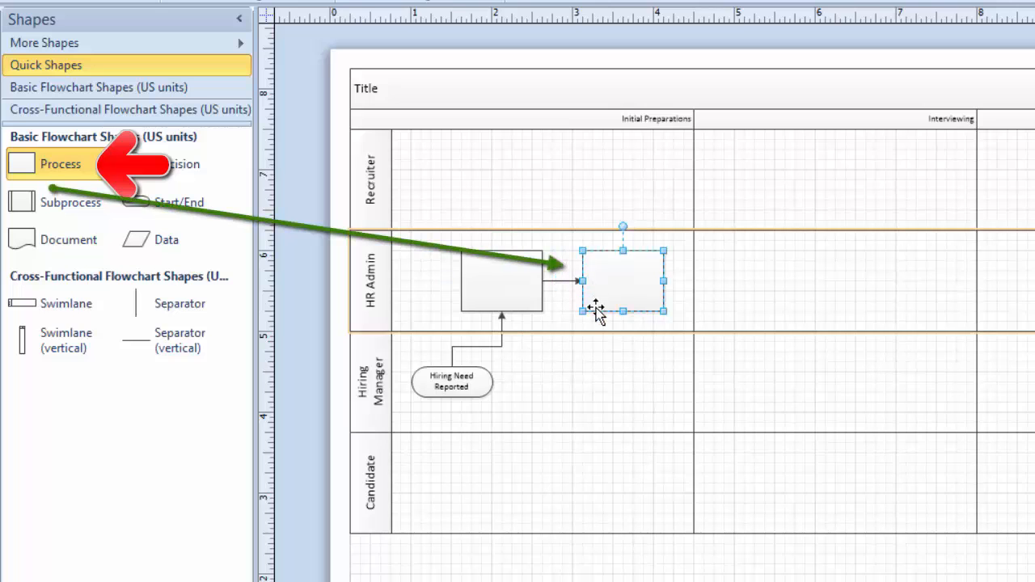
key(Escape)
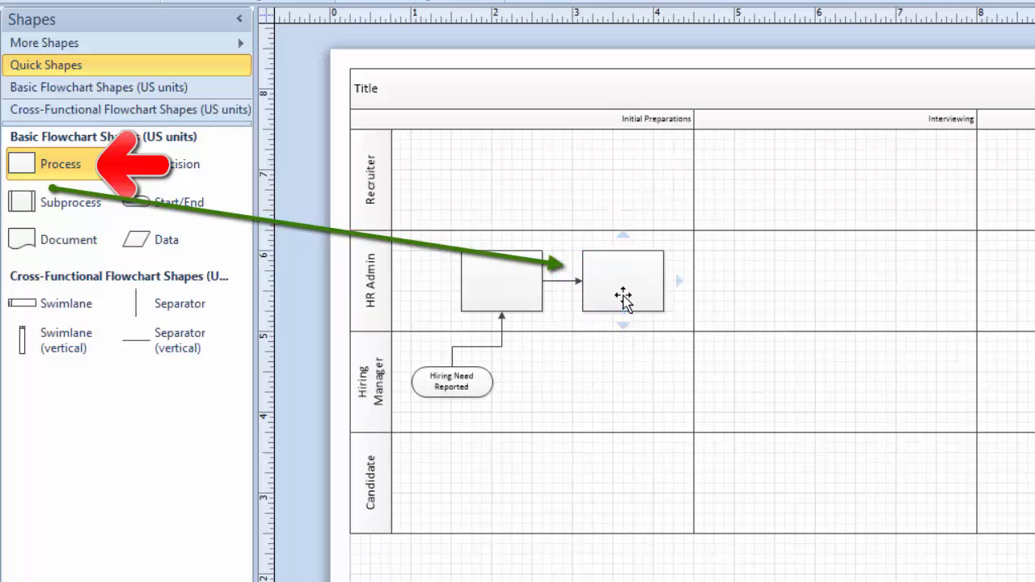
Add an auto-connected Process shape in the Hiring Manager lane below the second HR Admin process
mouse_move(623, 324)
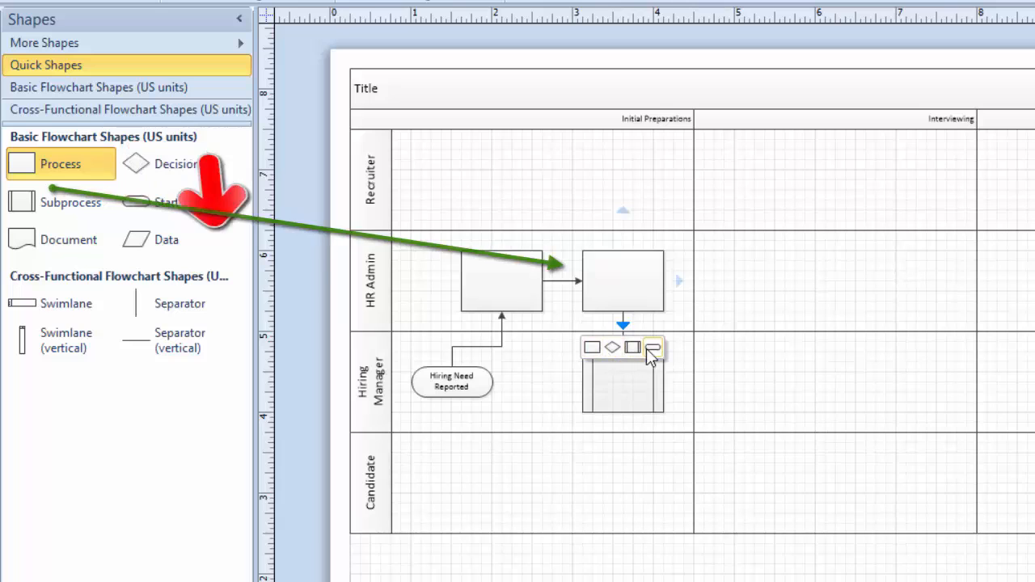
click(592, 349)
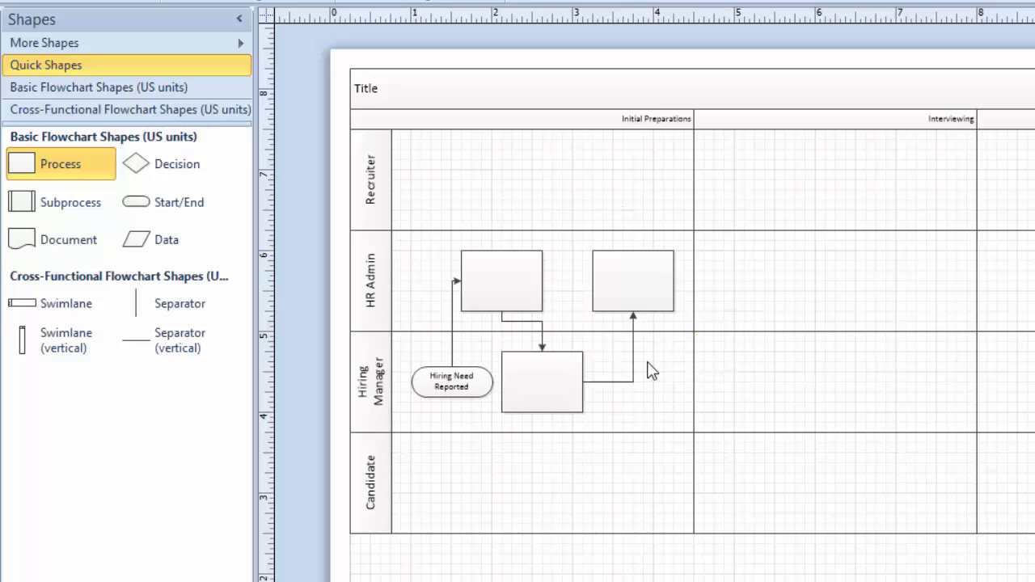
Place two Process shapes in the Recruiter lane and a Decision shape in the Hiring Manager lane, all within the Interviewing phase
drag(23, 163, 768, 183)
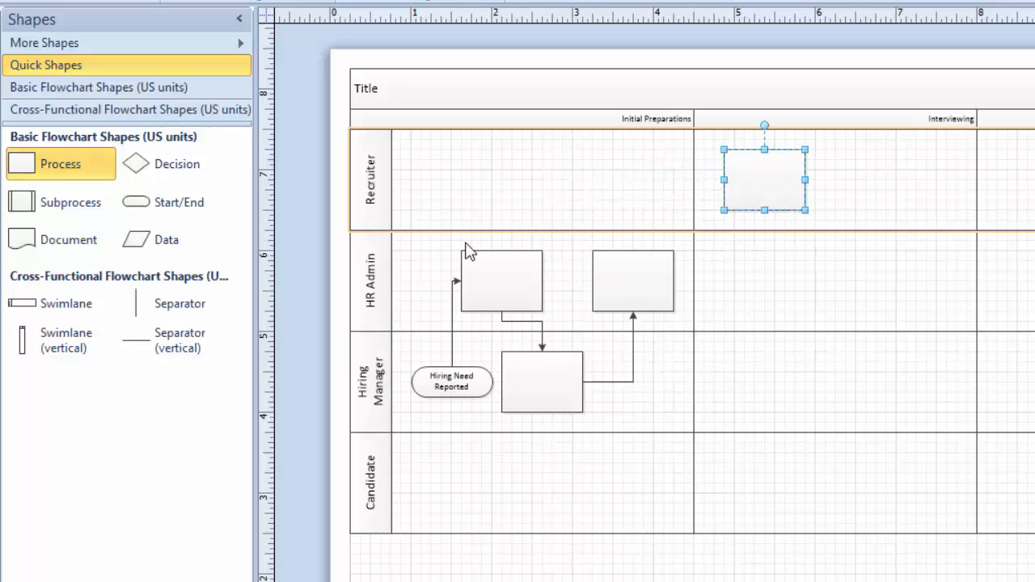
drag(40, 171, 920, 188)
drag(148, 173, 813, 355)
drag(813, 354, 813, 356)
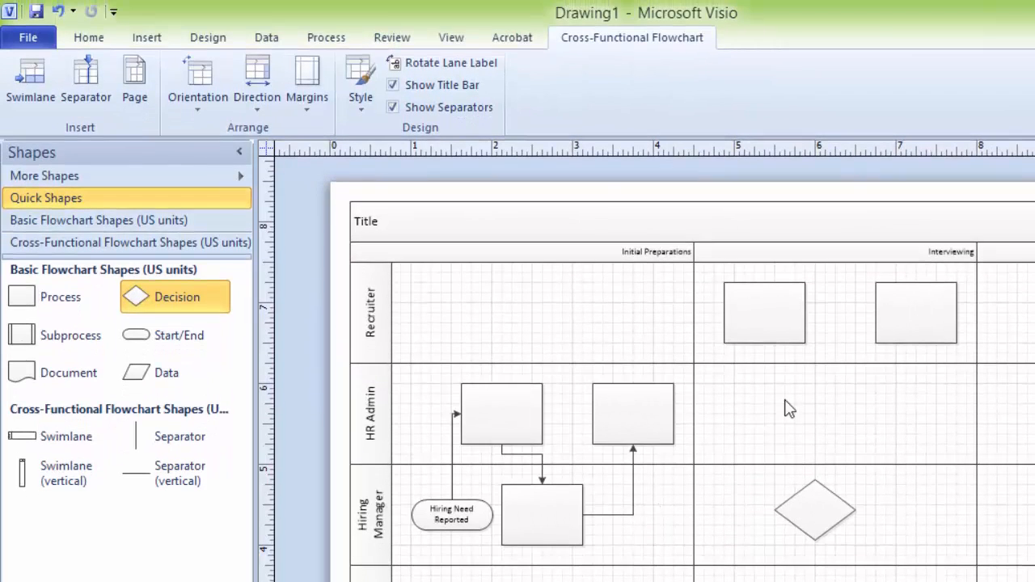
Draw a connector from the second HR Admin process to the left side of the first Recruiter process in the Interviewing phase
click(799, 322)
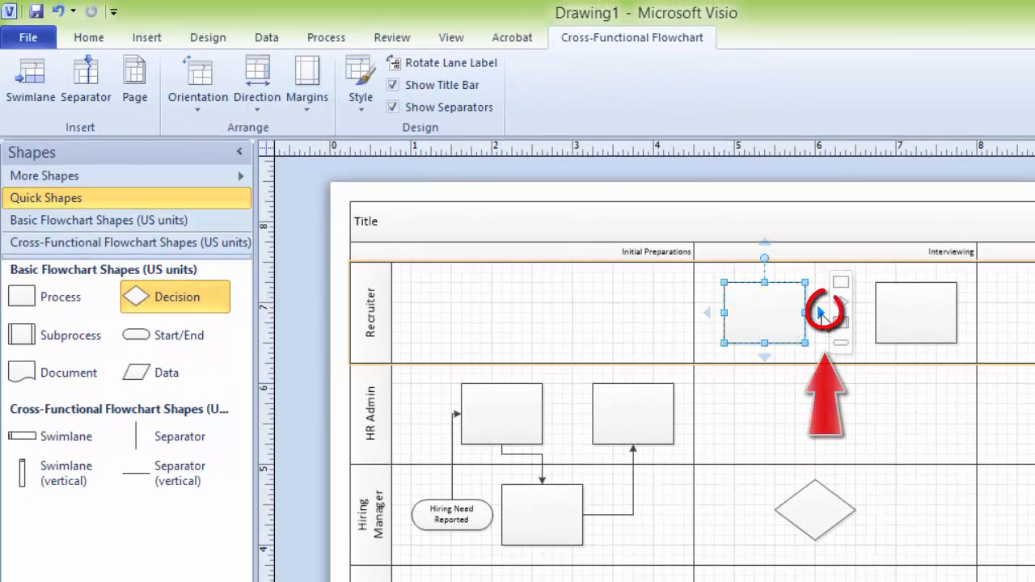
click(821, 314)
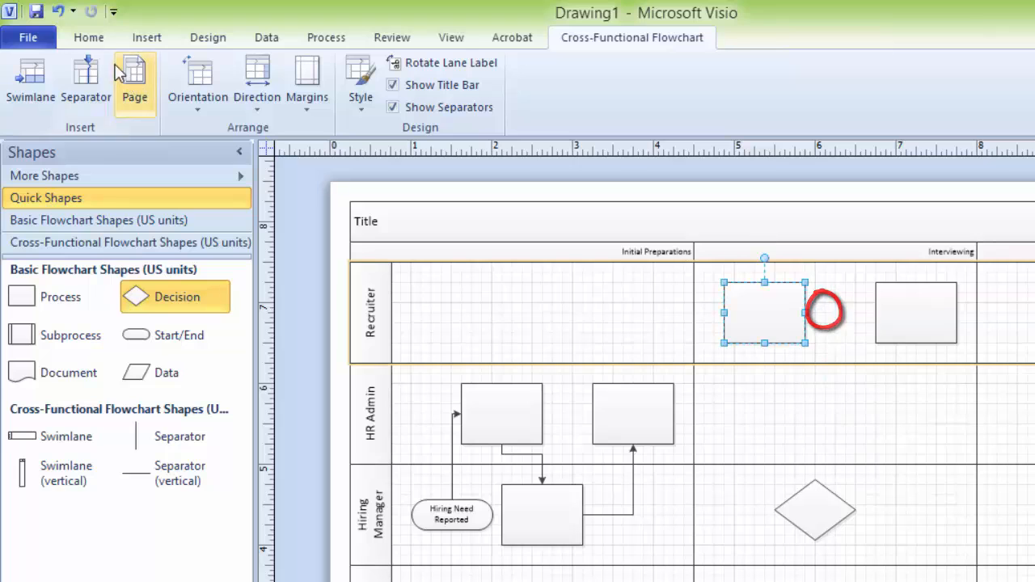
click(101, 40)
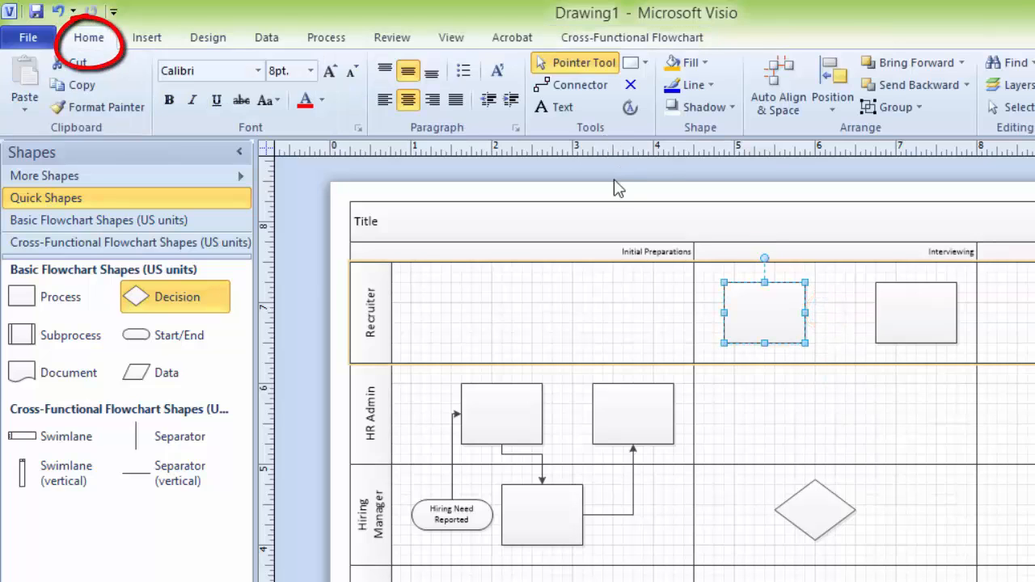
click(576, 84)
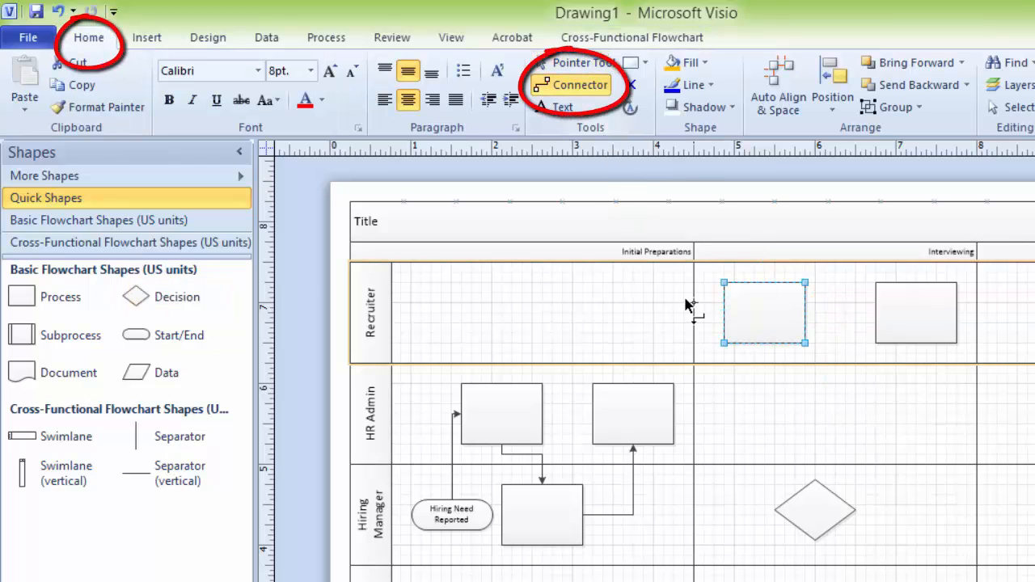
drag(639, 425, 755, 310)
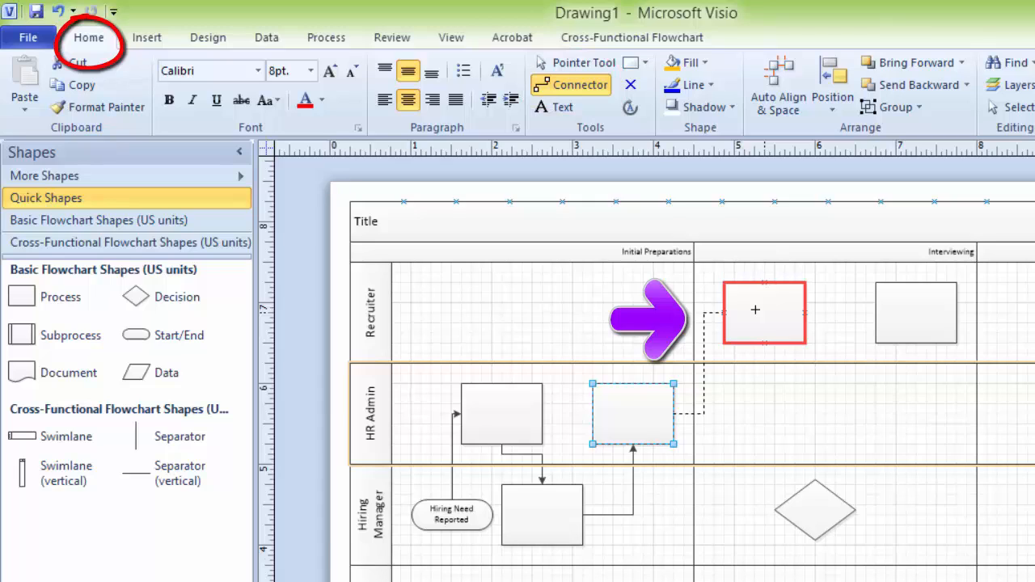
drag(754, 311, 726, 313)
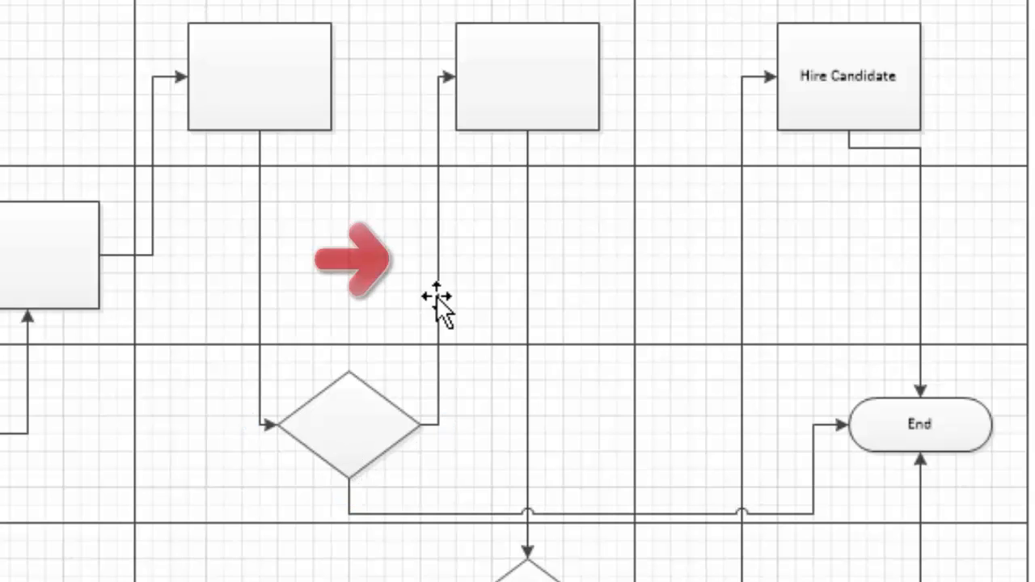
Label the connector running from the Hiring Manager decision to the second Recruiter process with the text Yes
click(438, 265)
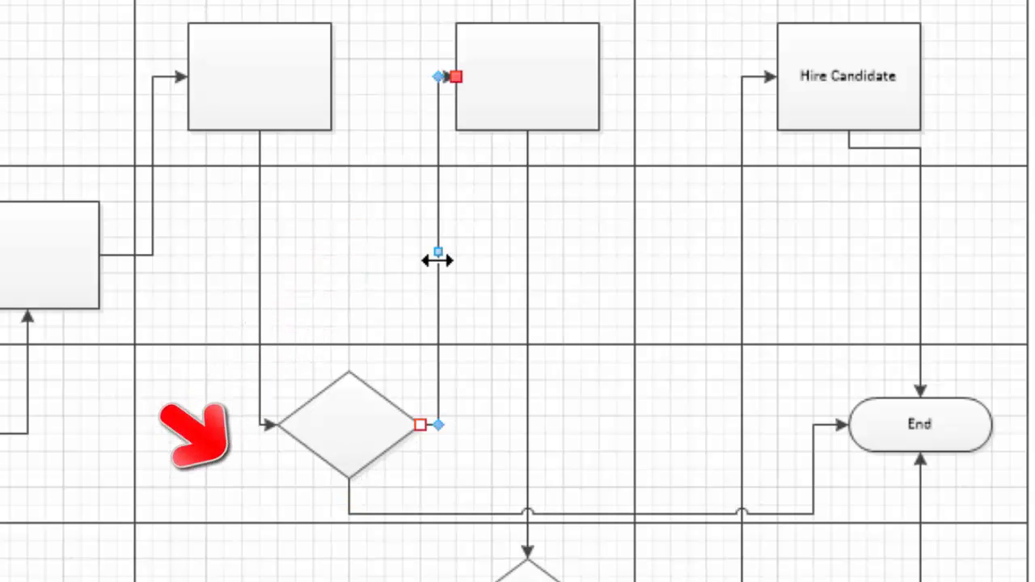
double_click(432, 259)
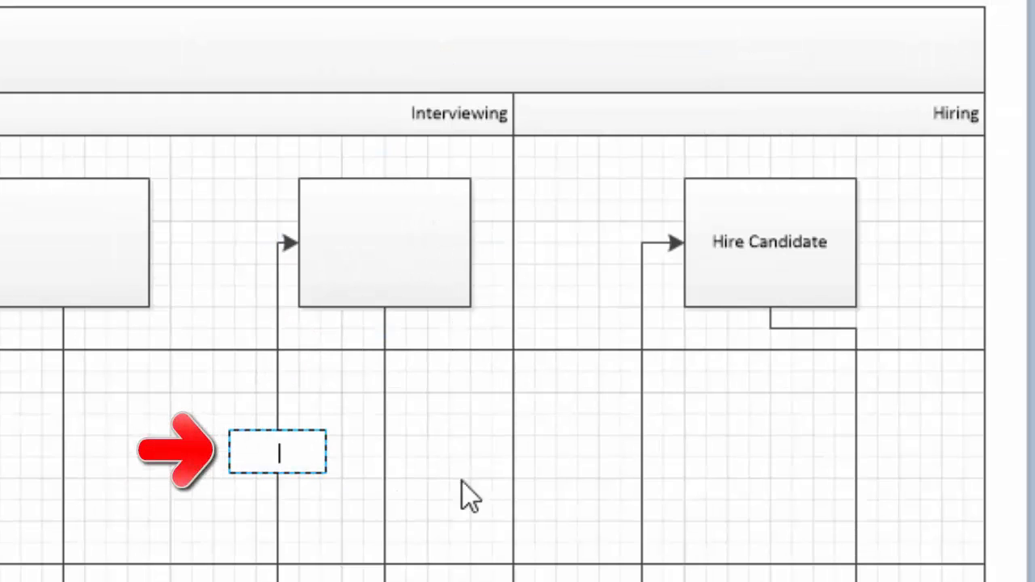
text(Yes)
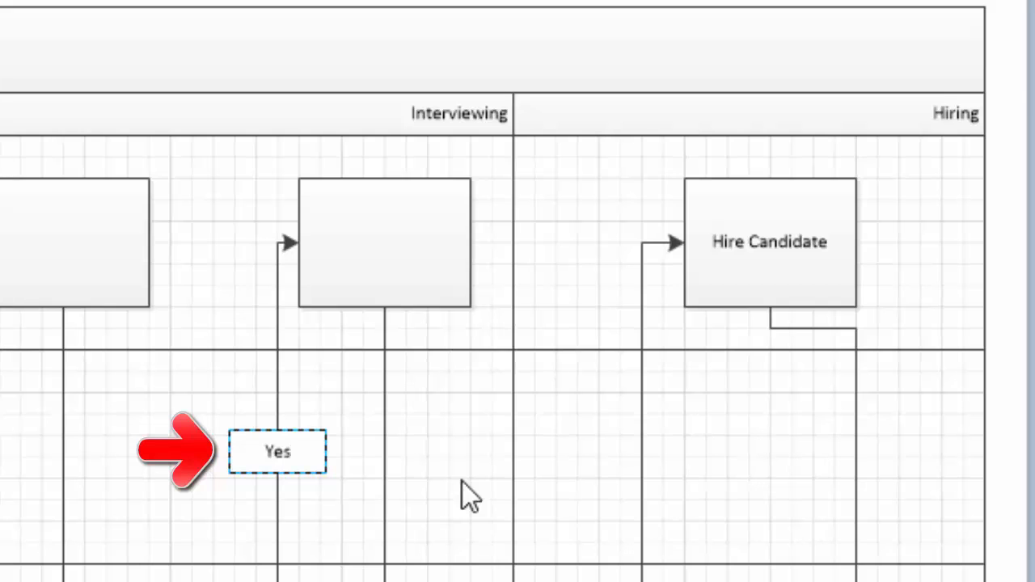